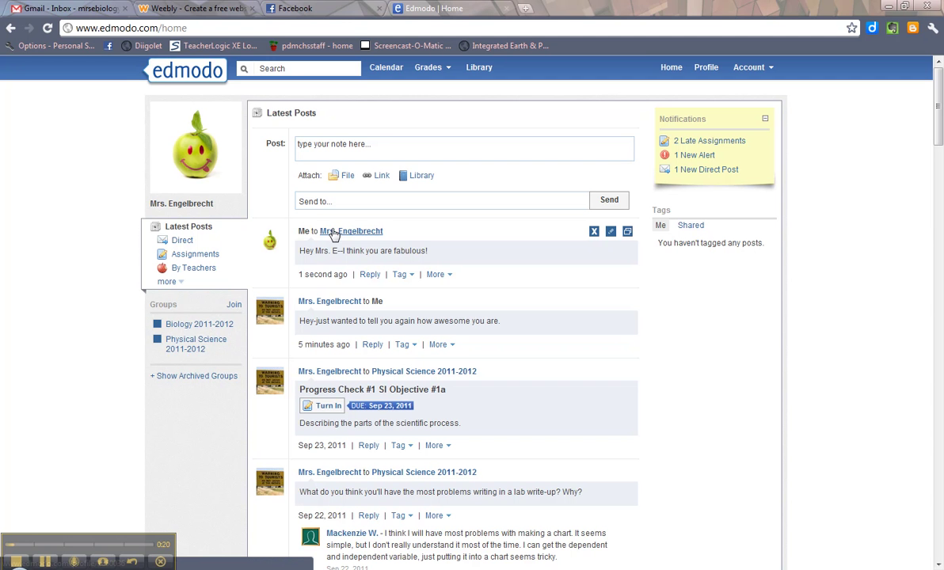
# Open a reply form beneath the top Latest Posts note that calls the teacher fabulous.
pyautogui.click(370, 275)
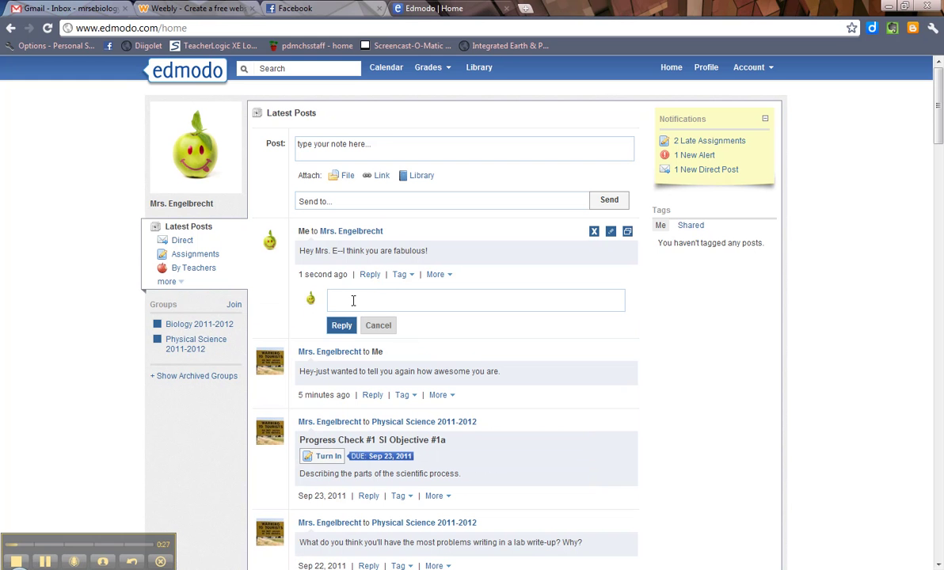
# Post the reply 'Type your reply here!' under the fabulous note.
pyautogui.write('Type your reply here!')
pyautogui.click(341, 326)
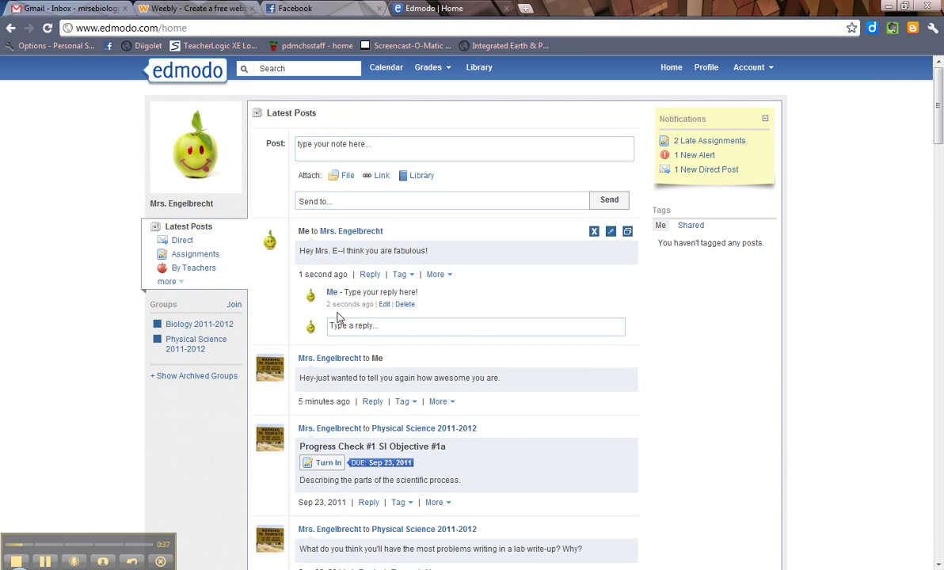
# Reword the reply to 'Oops that wasn't what I wanted to say', save it, then delete it.
pyautogui.click(385, 307)
pyautogui.moveTo(432, 289); pyautogui.dragTo(311, 290)
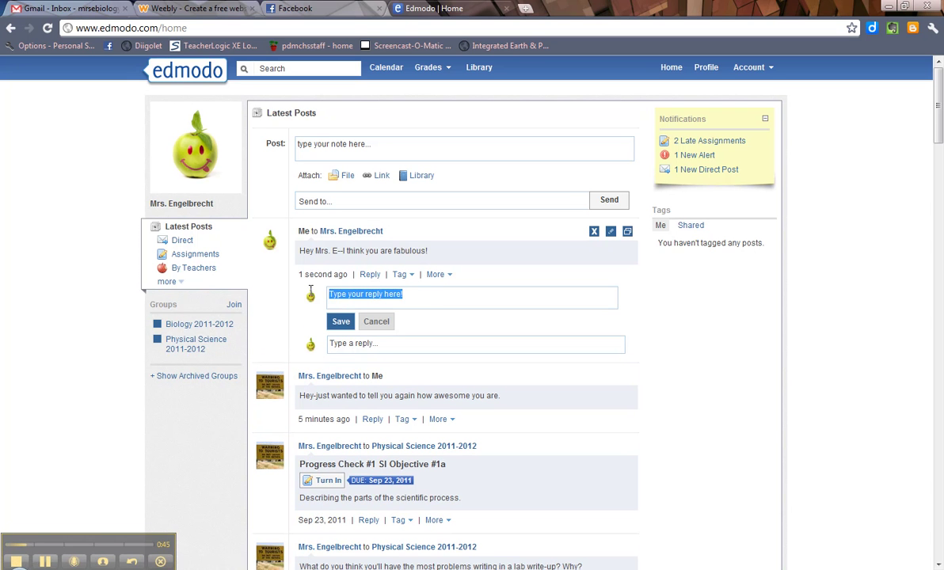
pyautogui.write('Oops tha')
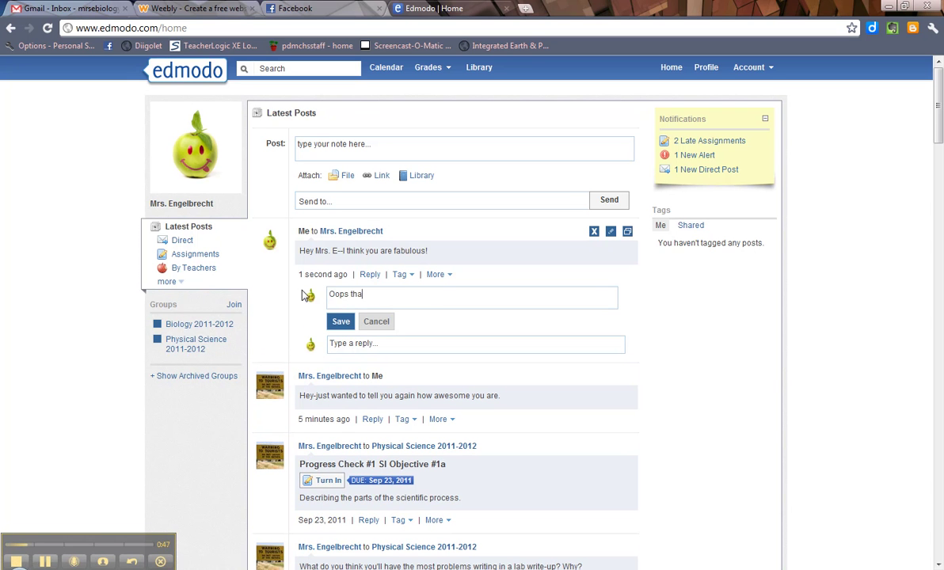
pyautogui.write("t wasn't what I wanted to say")
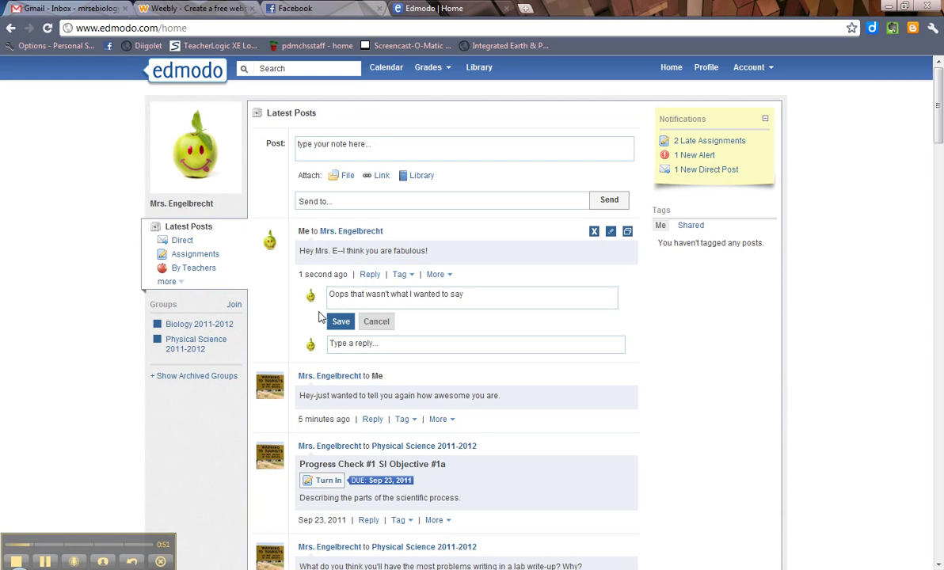
pyautogui.click(339, 322)
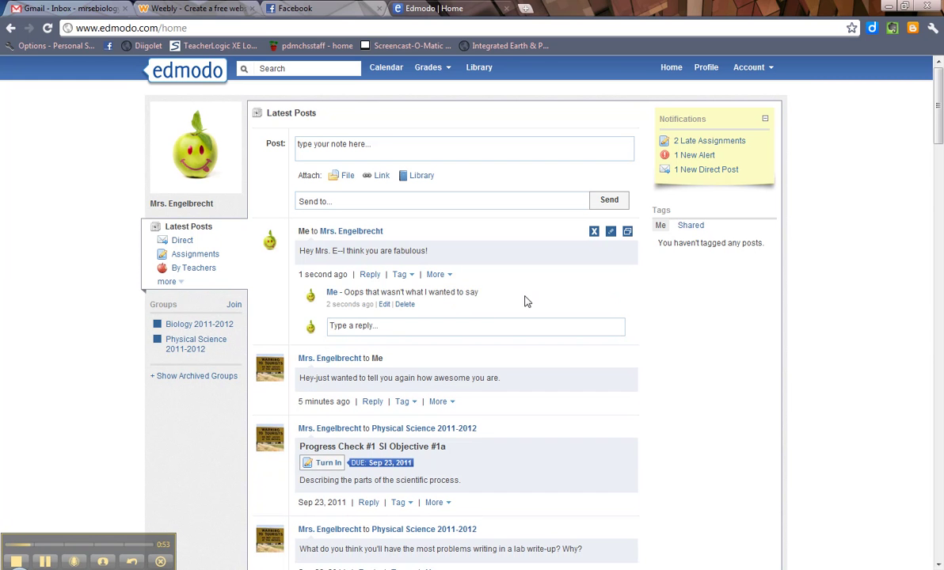
pyautogui.click(404, 306)
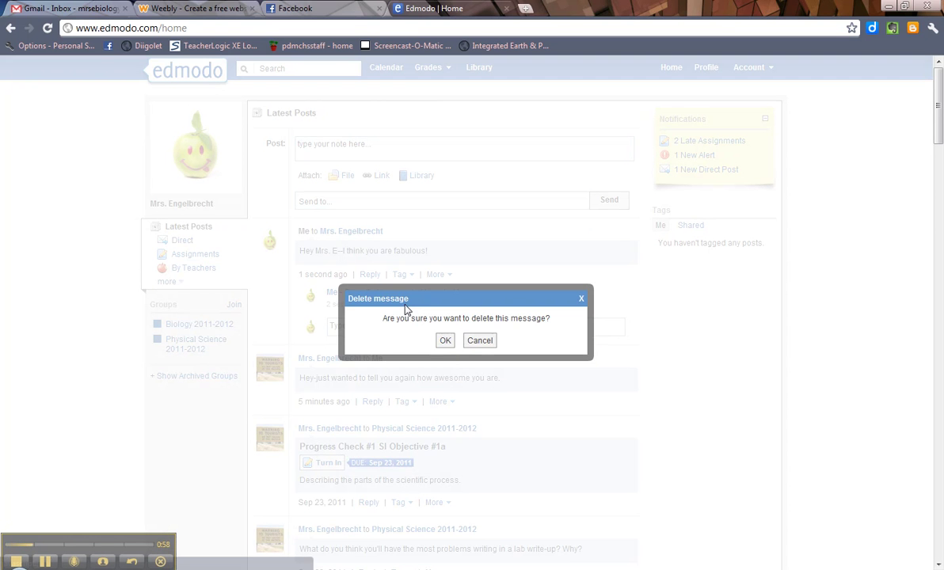
pyautogui.click(444, 340)
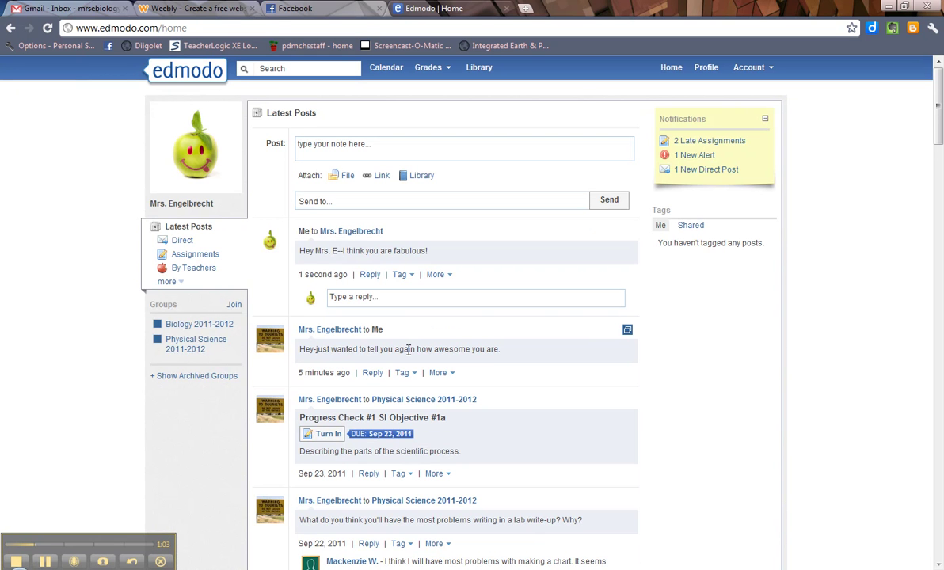
# Scroll the feed to Progress Check #1 SI Objective #1a and open its Turn In page.
pyautogui.scroll(-1, 491, 364)
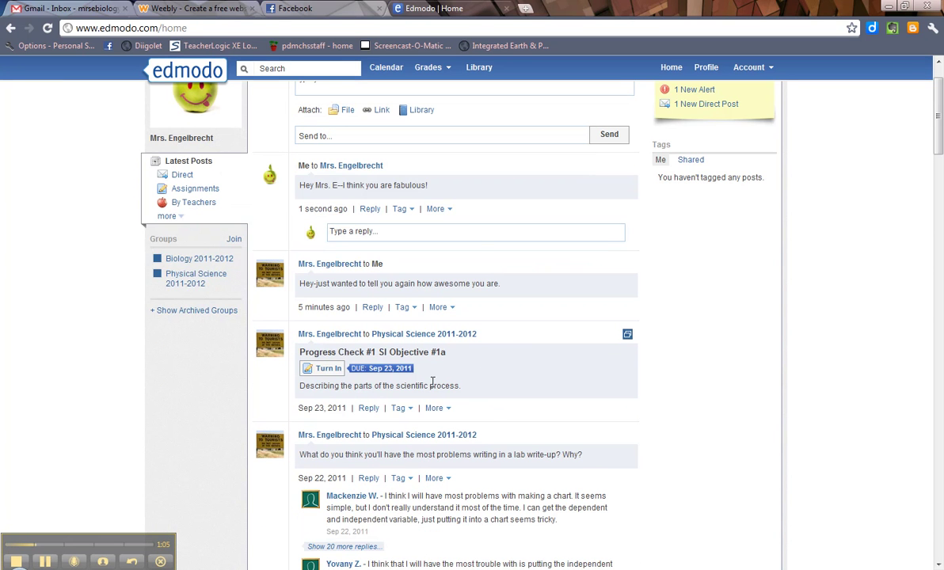
pyautogui.moveTo(451, 183)
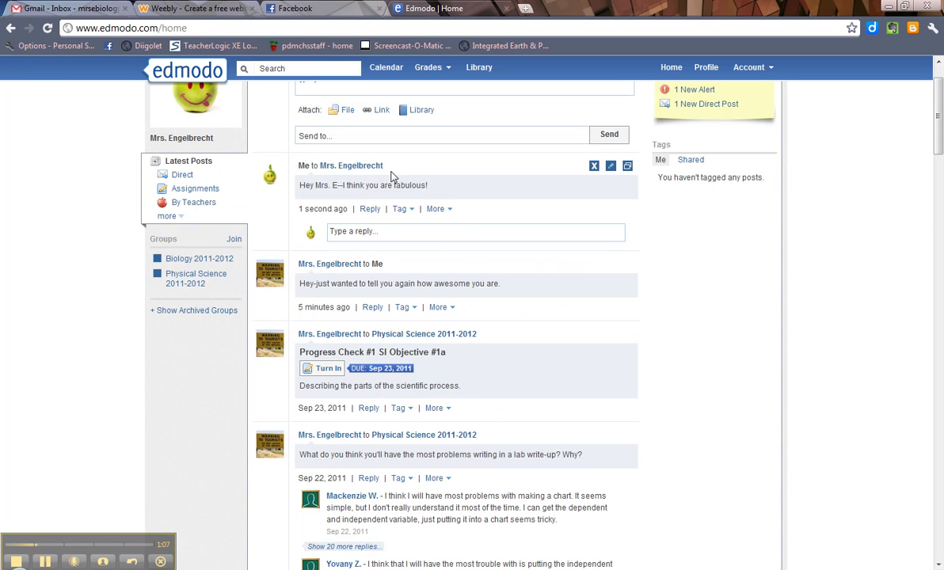
pyautogui.scroll(-2, 552, 247)
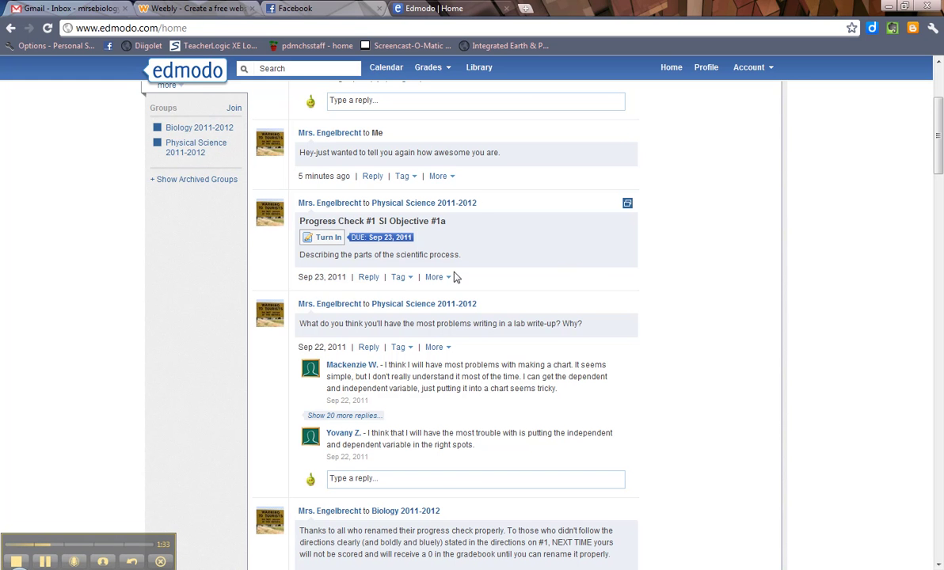
pyautogui.click(321, 238)
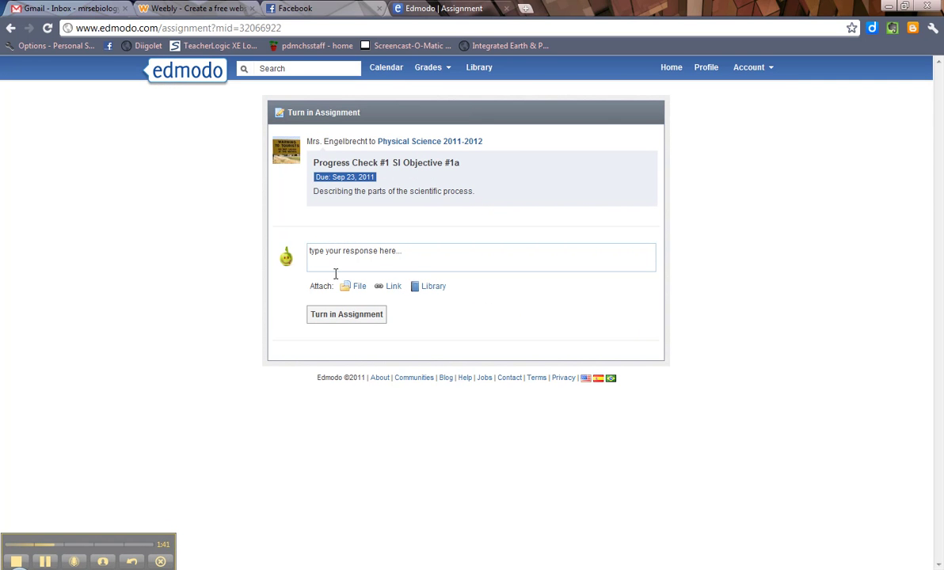
# Submit Progress Check #1 with a helpful-comments response for the teacher, attaching no link.
pyautogui.click(402, 249)
pyautogui.write('Type any helpful comments Mrs. E needs to know ')
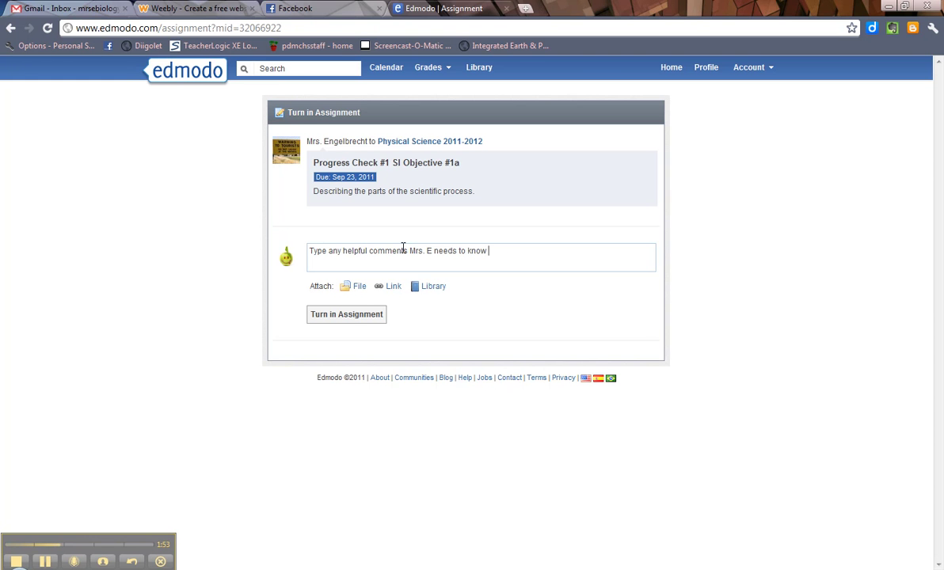
pyautogui.write('here.')
pyautogui.click(400, 290)
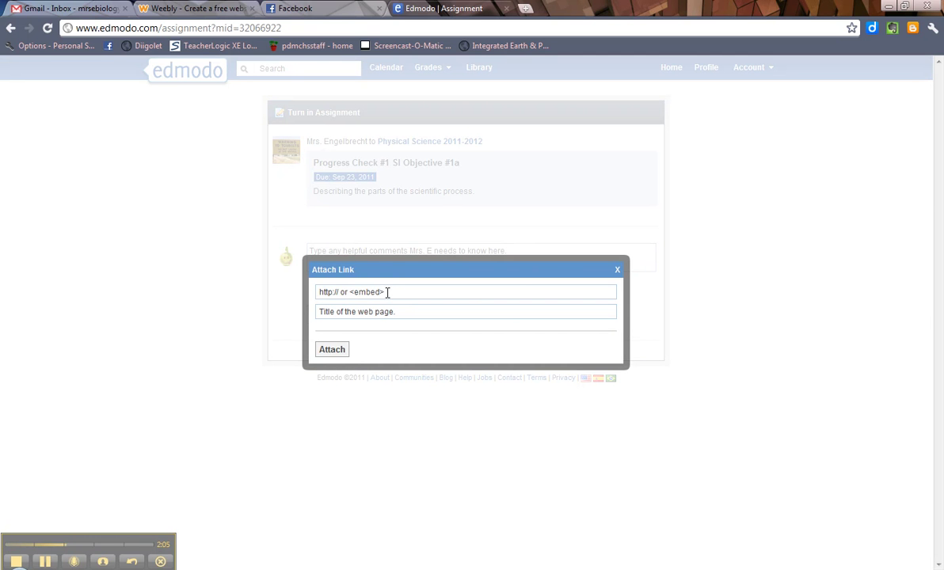
pyautogui.click(388, 293)
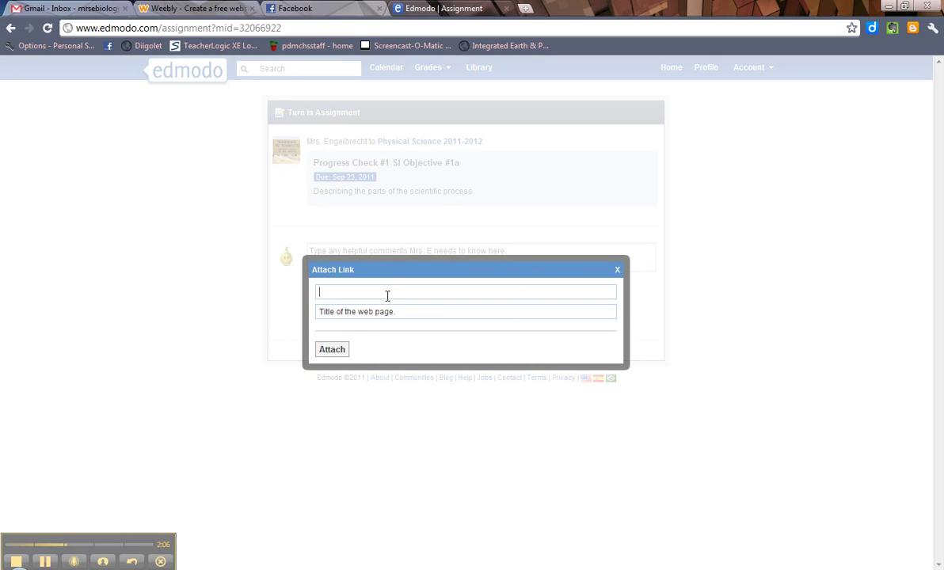
pyautogui.click(616, 270)
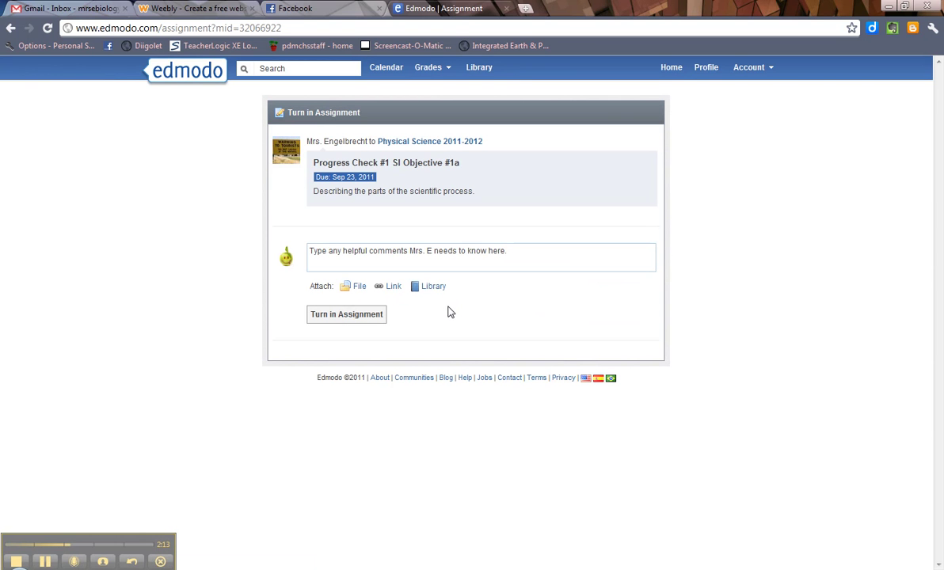
pyautogui.click(347, 314)
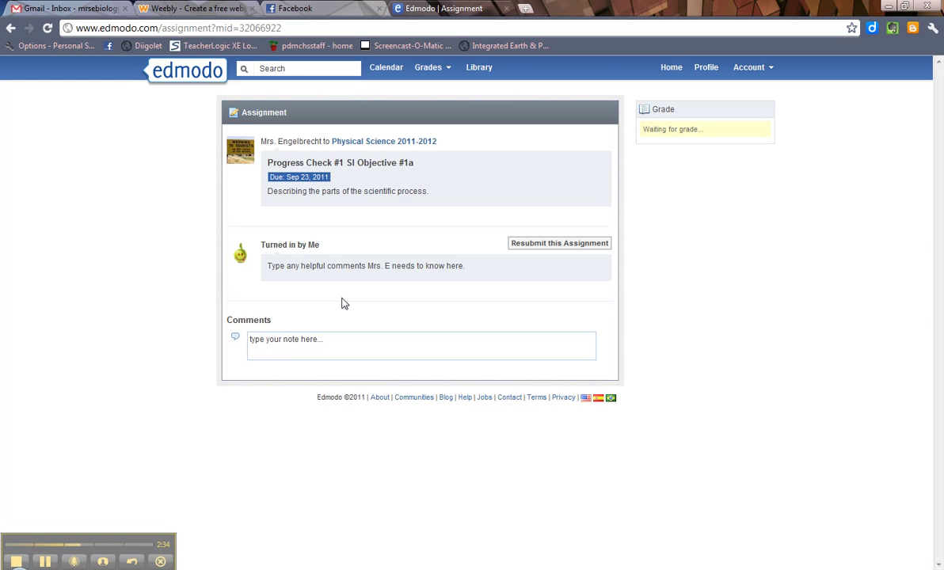
# Choose Resubmit this Assignment on the turned-in Progress Check #1 page.
pyautogui.click(558, 244)
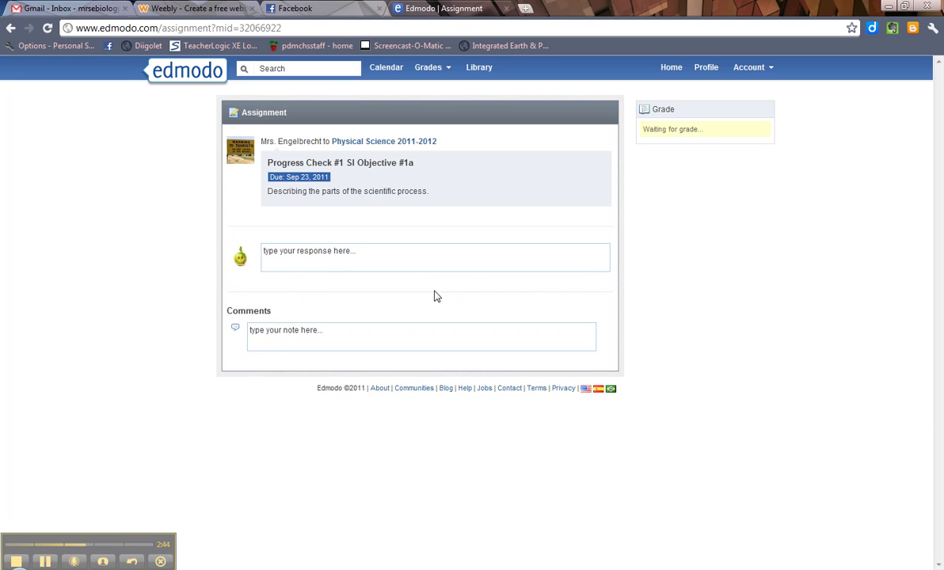
# Resubmit Progress Check #1 with 'Turned in assignment wrong the first time. Ooops.' as the response.
pyautogui.click(361, 252)
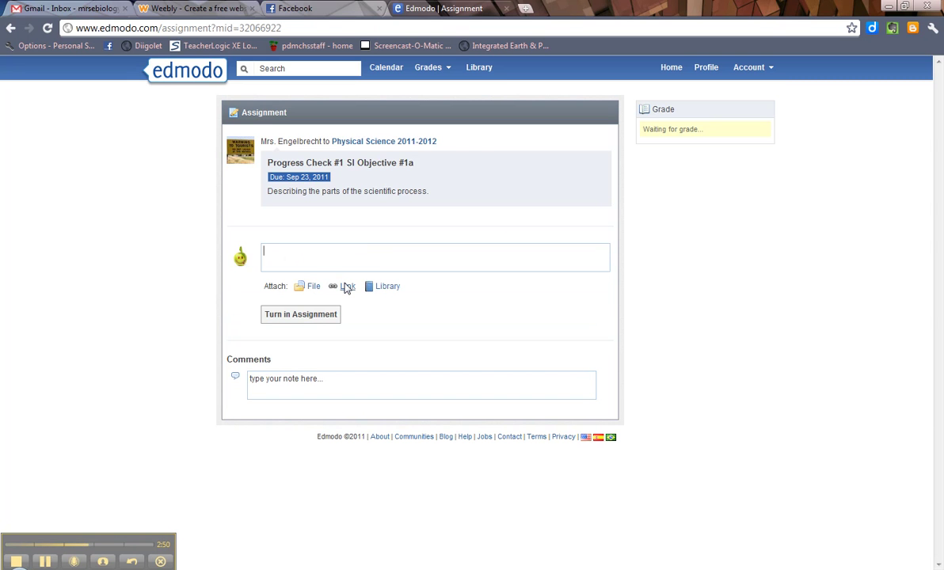
pyautogui.click(325, 317)
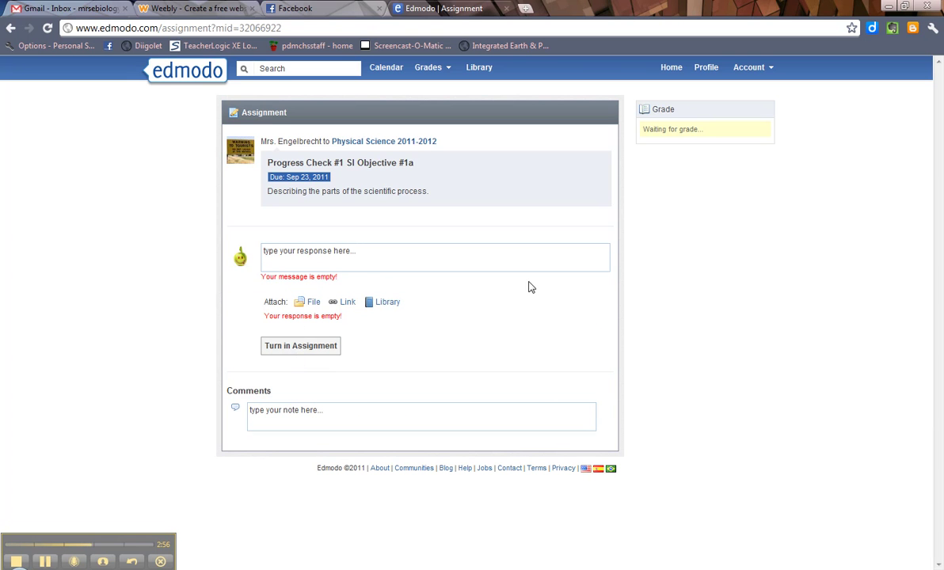
pyautogui.click(420, 249)
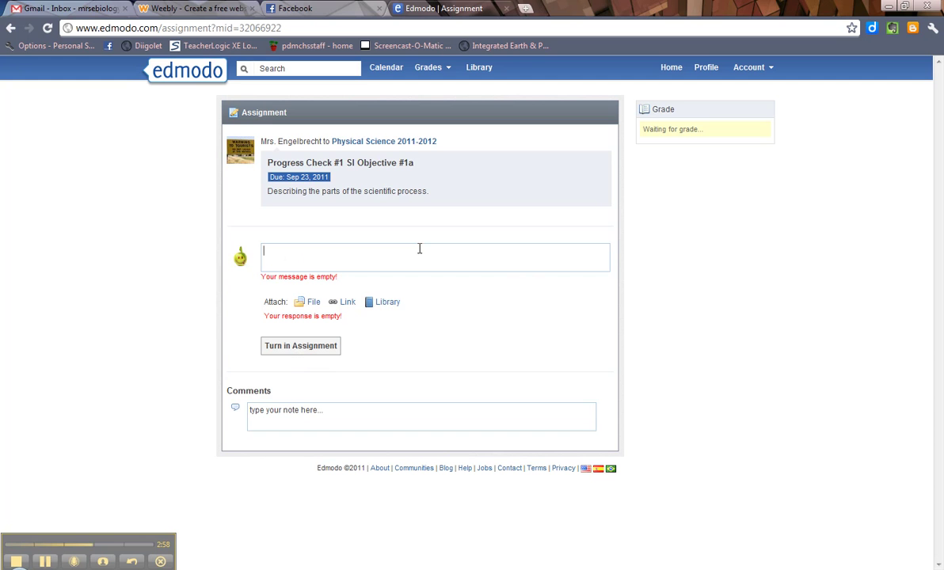
pyautogui.write('Turned in assignment wrong the first time')
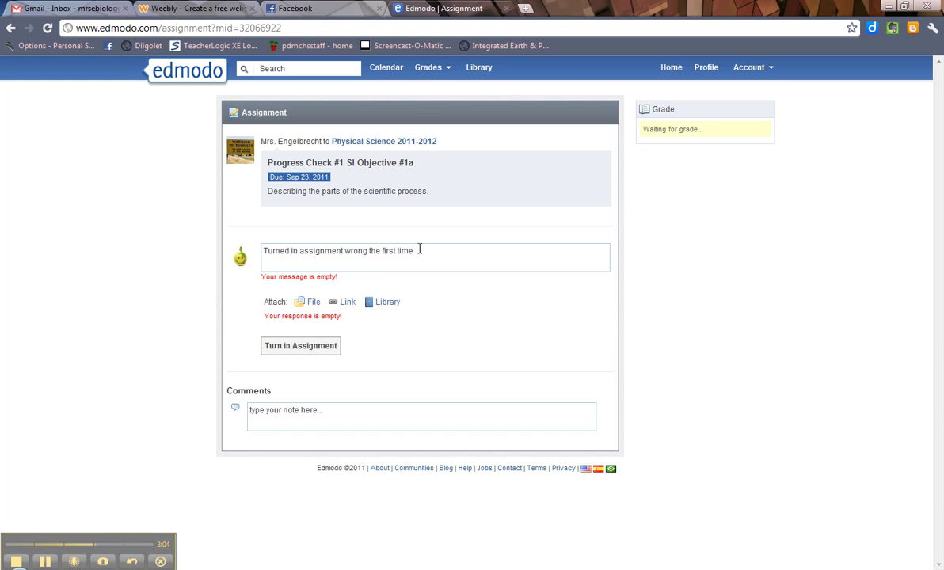
pyautogui.write('. Ooops .')
pyautogui.click(331, 348)
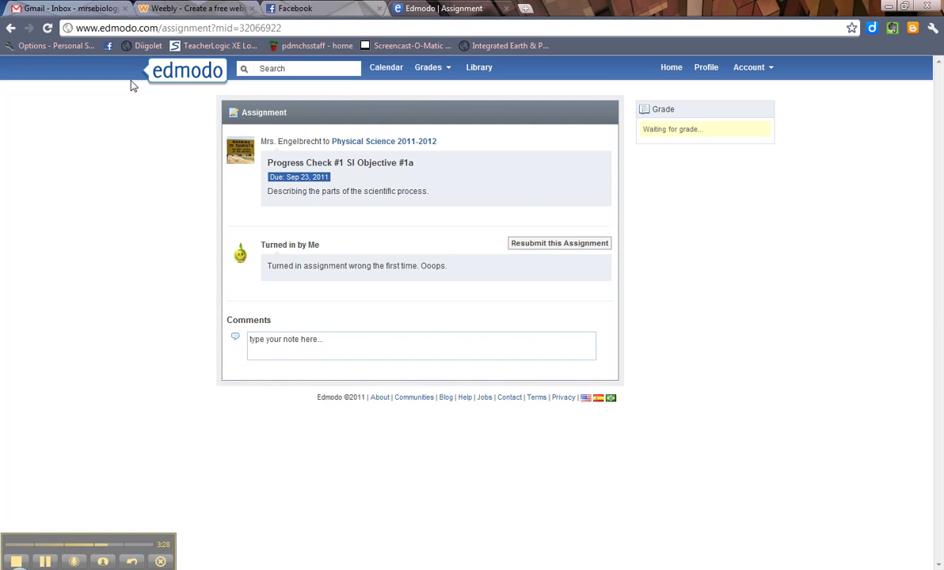
# Return Home and scroll the feed to see Progress Check #1 marked Turned In, waiting for grade.
pyautogui.click(164, 79)
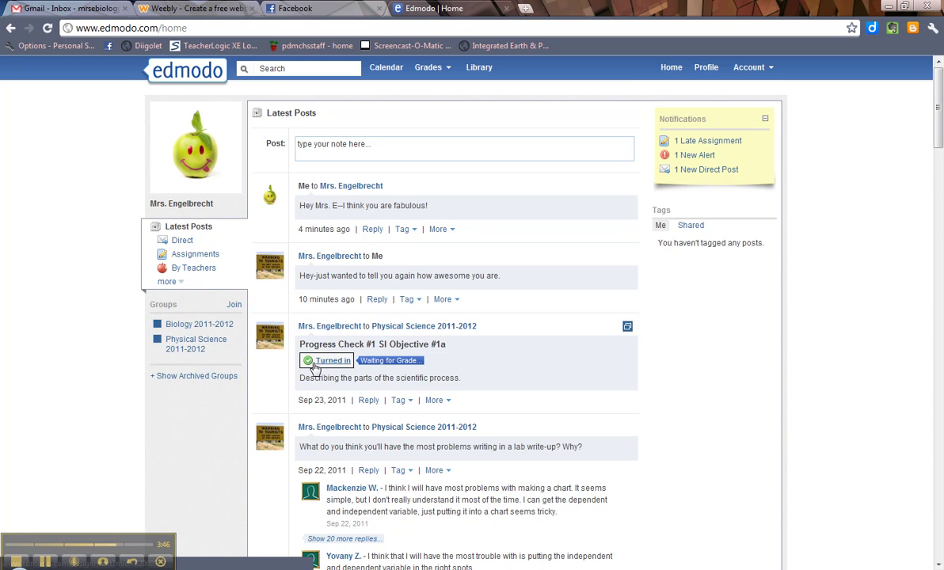
pyautogui.scroll(-6, 315, 366)
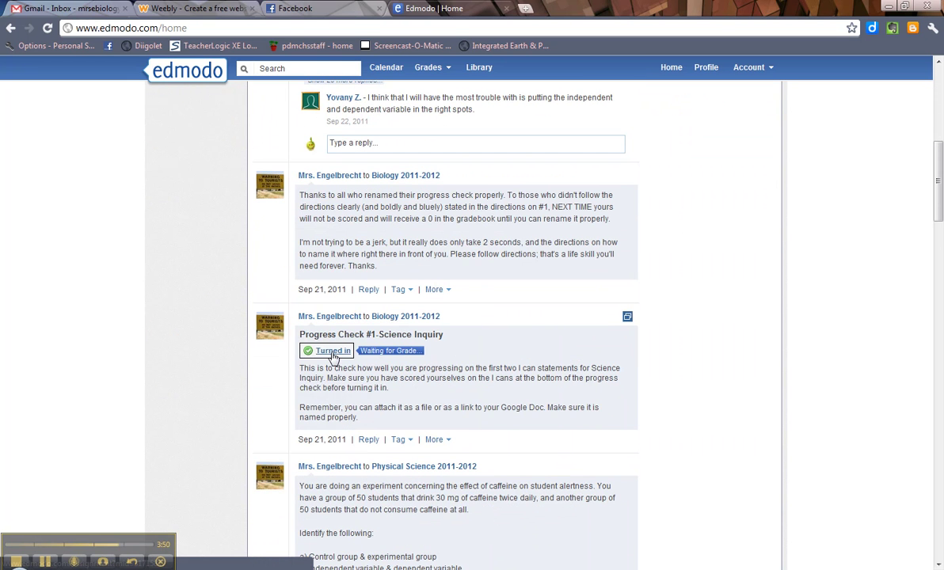
pyautogui.scroll(-5, 427, 354)
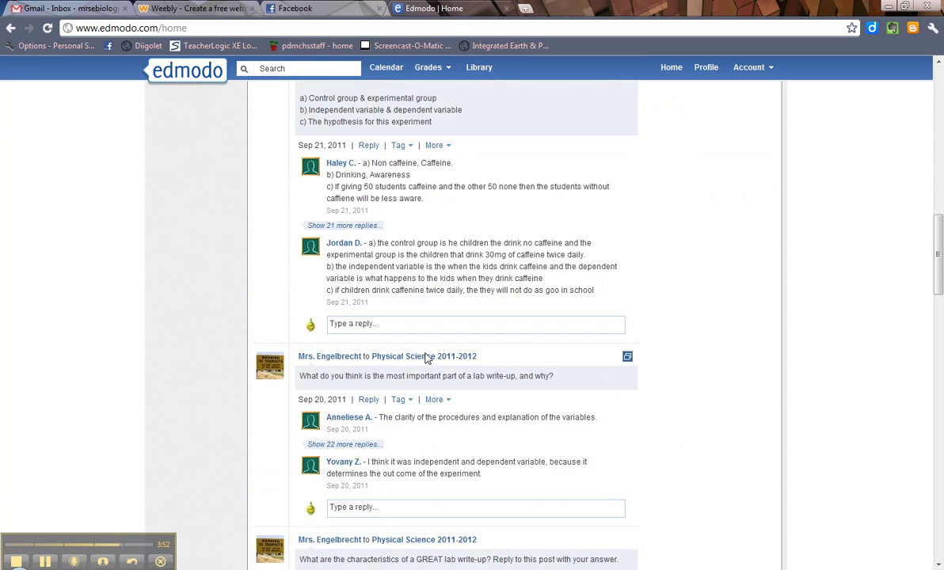
pyautogui.scroll(-3, 425, 364)
pyautogui.scroll(-3, 425, 364)
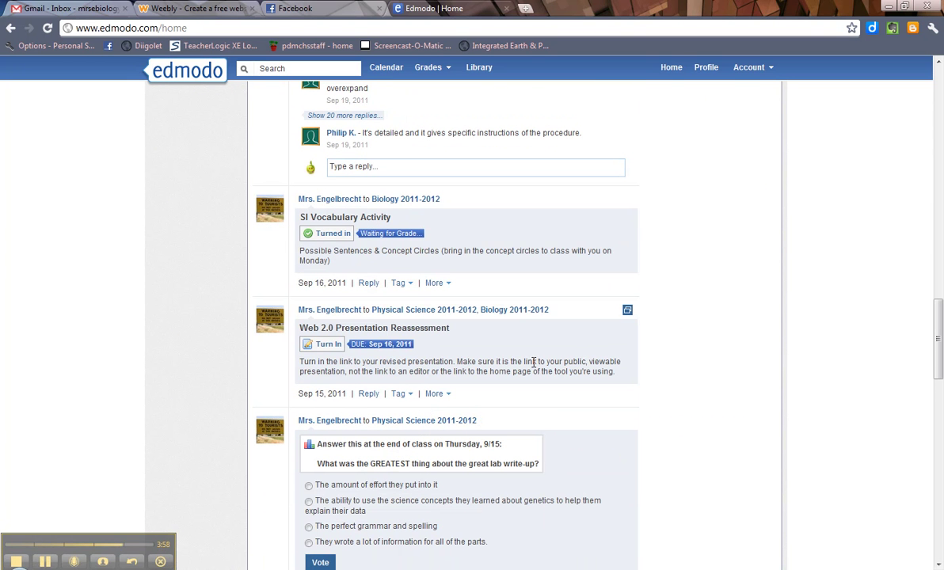
pyautogui.scroll(5, 535, 368)
pyautogui.scroll(10, 535, 368)
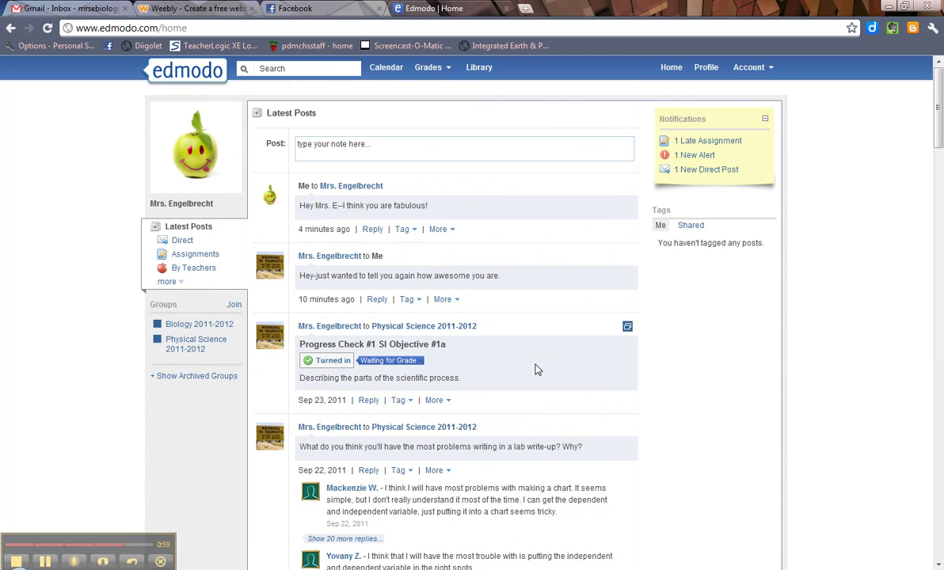